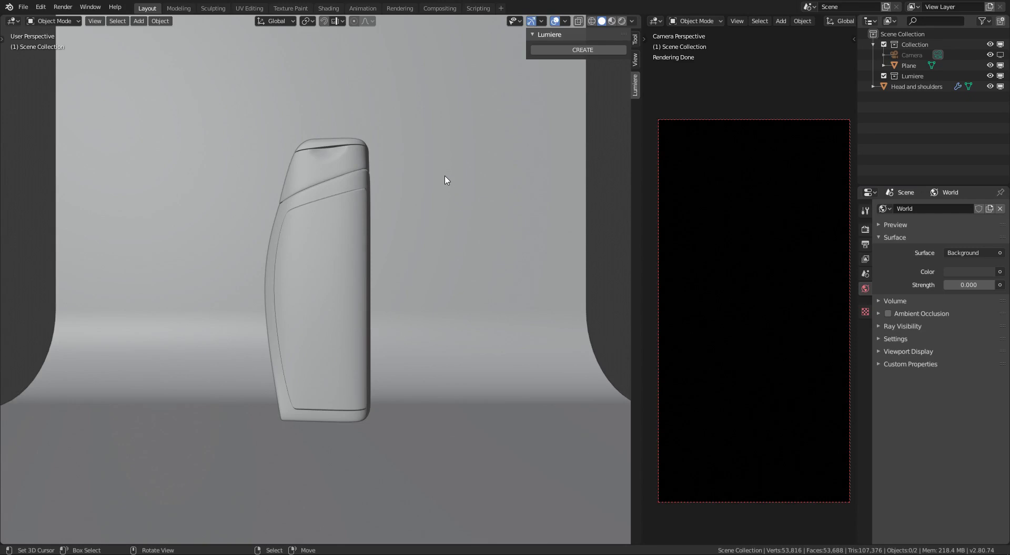
Create a Lumiere softbox and drag it to the bottle's left (rotation 96.63, tilt -2.2°, pitch 109.25).
left_click(589, 50)
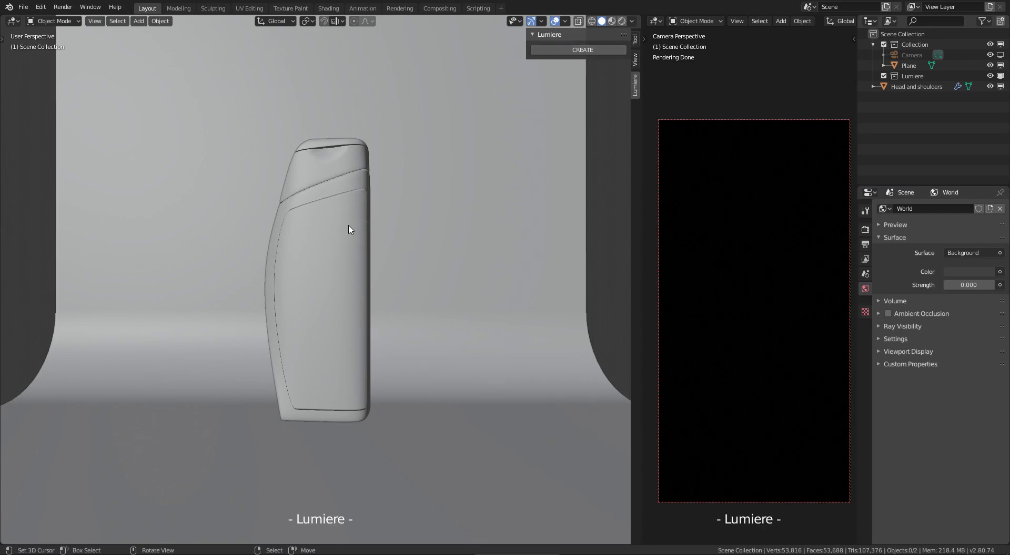
left_click_drag(337, 201, 330, 233)
mouse_move(329, 233)
middle_mouse_down()
mouse_move(271, 275)
mouse_move(435, 259)
middle_mouse_up()
mouse_move(436, 259)
left_mouse_down()
mouse_move(316, 228)
mouse_move(329, 183)
mouse_move(327, 192)
left_mouse_up()
scroll(406, 214, "down", 3)
mouse_move(405, 214)
middle_mouse_down()
mouse_move(310, 221)
mouse_move(311, 276)
middle_mouse_up()
left_click_drag(311, 278, 311, 265)
mouse_move(311, 264)
middle_mouse_down()
mouse_move(287, 275)
mouse_move(347, 244)
middle_mouse_up()
left_click_drag(347, 244, 304, 241)
mouse_move(493, 142)
middle_mouse_down()
mouse_move(453, 176)
mouse_move(445, 166)
middle_mouse_up()
Set the Head and shoulders bottle as the softbox's target and nudge the light near the backdrop.
left_click(621, 102)
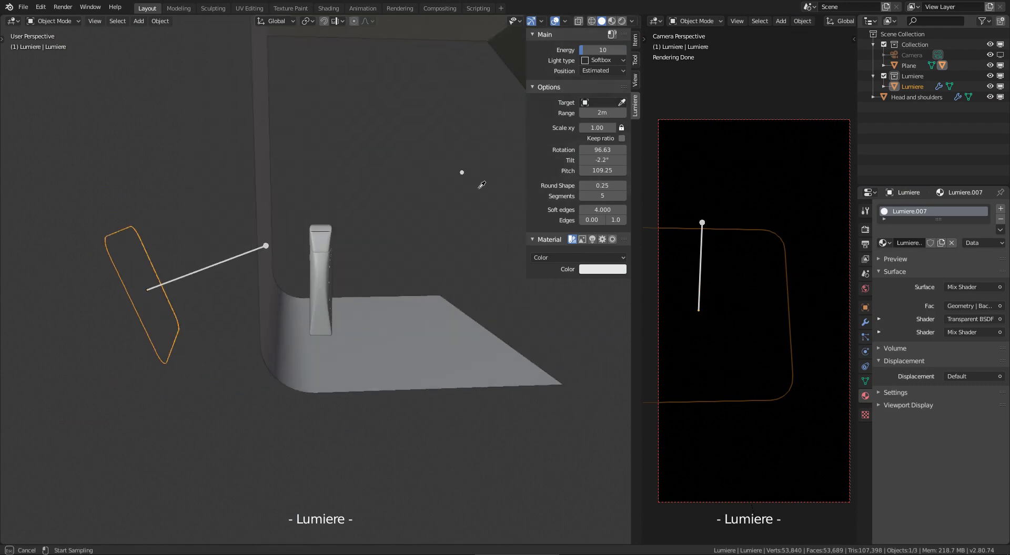
left_click(327, 226)
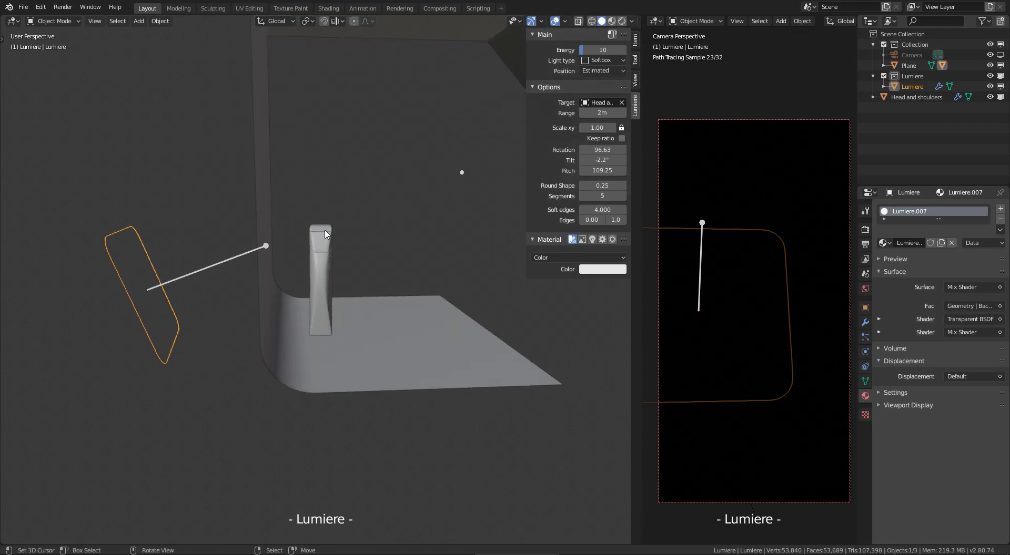
middle_click_drag(232, 288, 316, 266)
left_click_drag(315, 266, 307, 280)
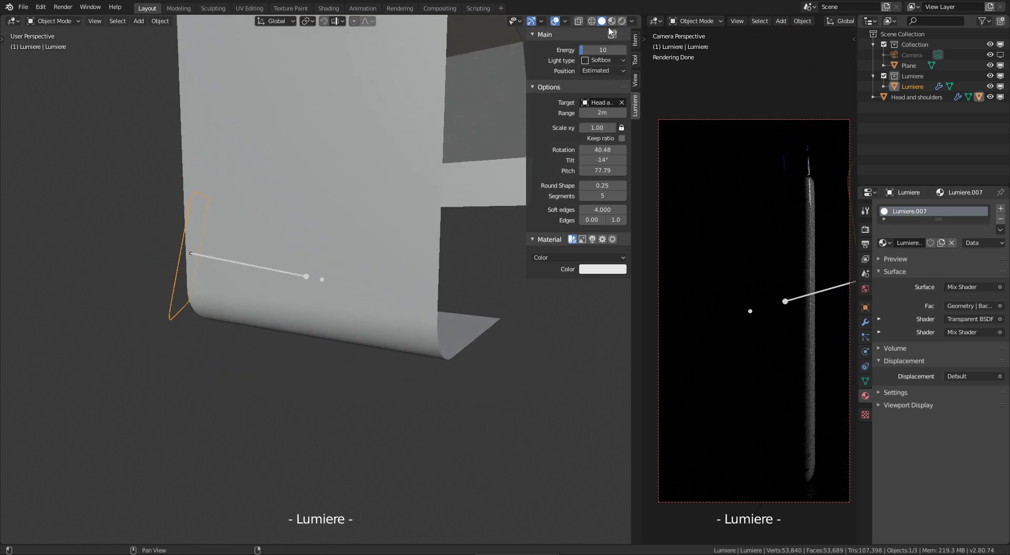
In wireframe, switch the light to Normal positioning and face it at the bottle (rotation 91.66, pitch 89.48).
left_click(592, 21)
mouse_move(333, 247)
middle_mouse_down()
mouse_move(381, 261)
mouse_move(345, 251)
middle_mouse_up()
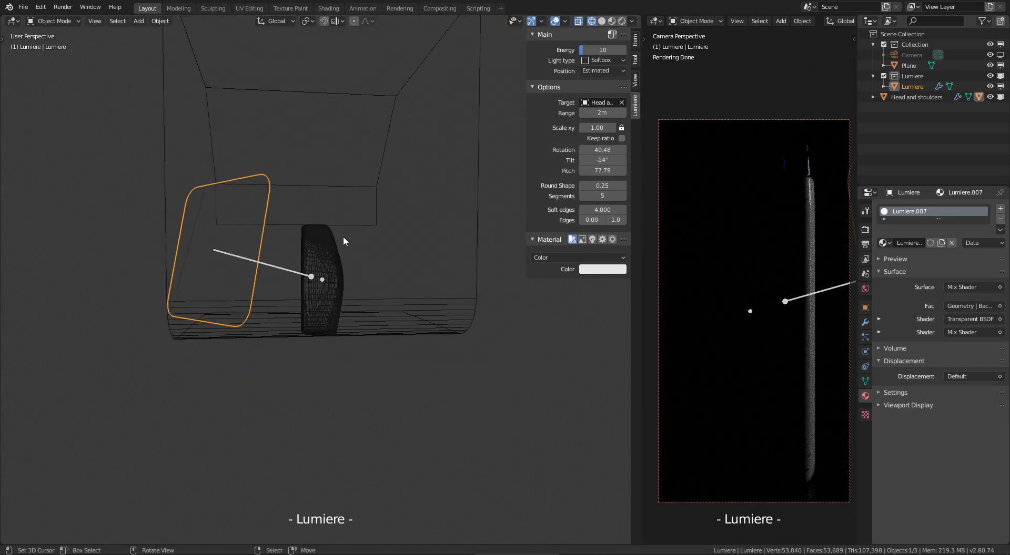
left_click(603, 71)
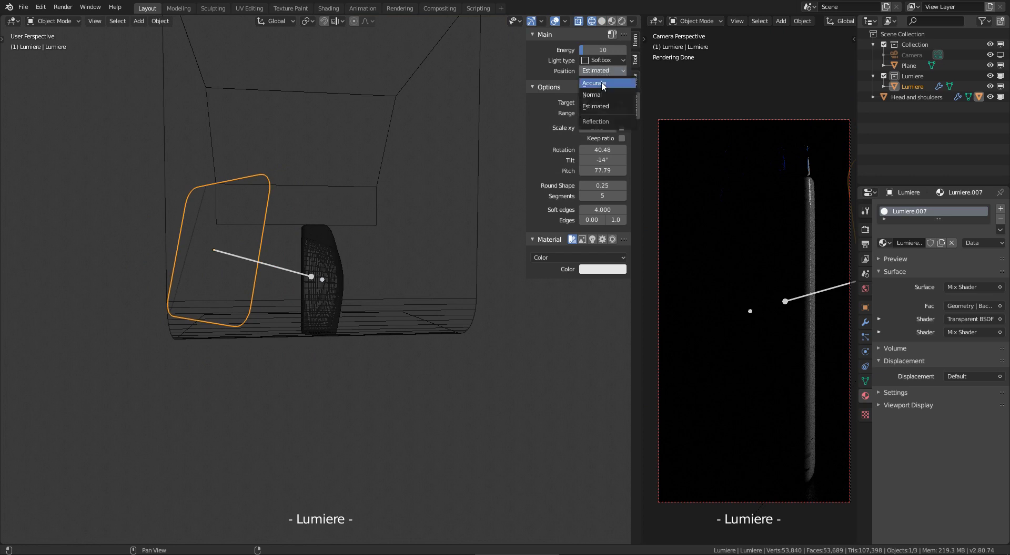
left_click(603, 95)
left_click_drag(351, 273, 321, 253)
mouse_move(320, 253)
middle_mouse_down()
mouse_move(258, 263)
mouse_move(301, 262)
middle_mouse_up()
left_click_drag(301, 262, 320, 243)
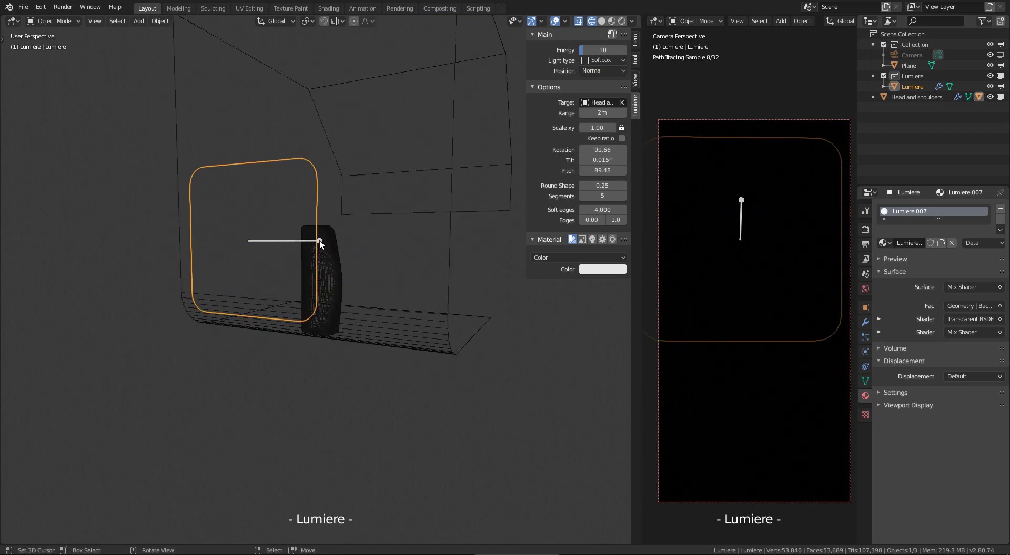
In Right Ortho view, set the softbox range to 0.25m and unlinked Scale Y to 1.56.
key("KP_3")
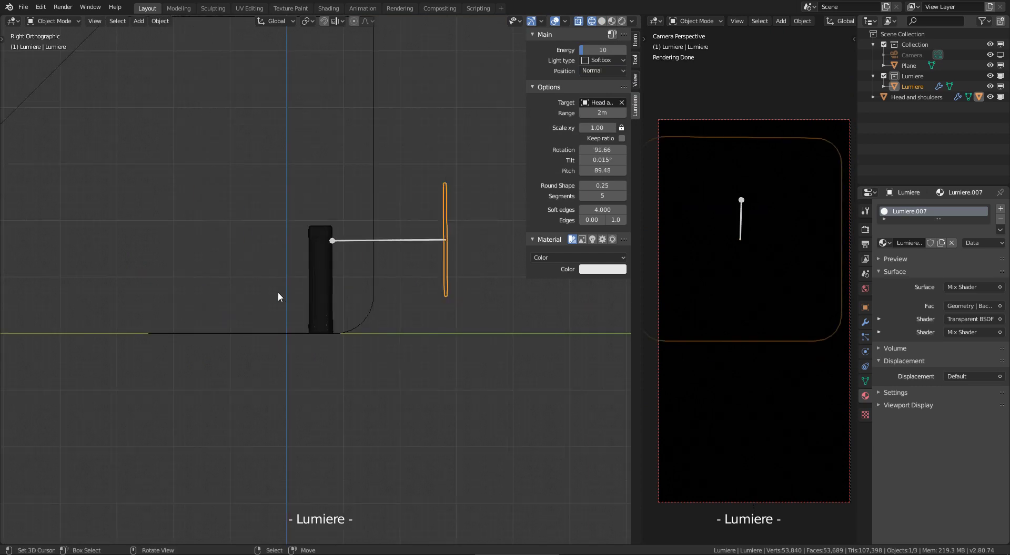
left_click_drag(610, 113, 550, 113)
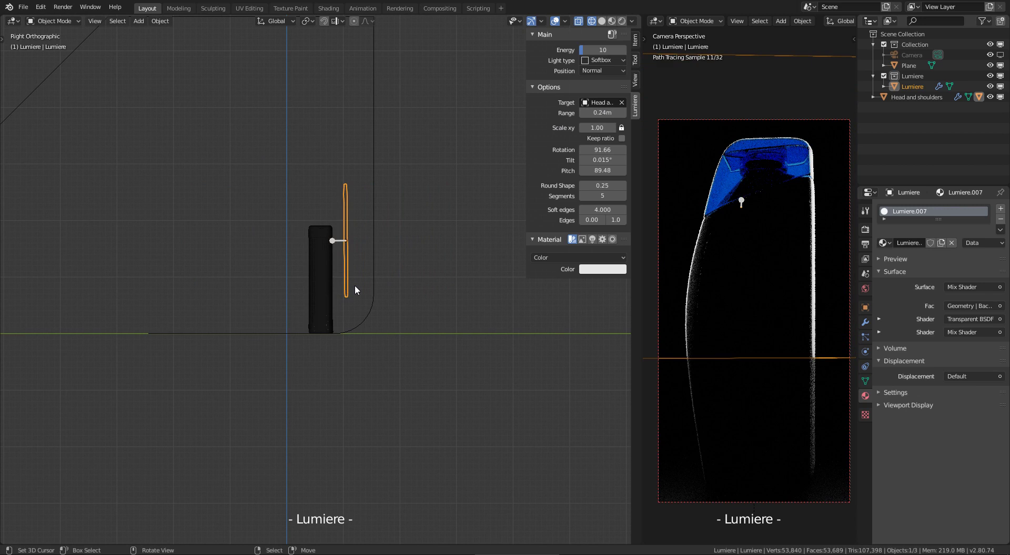
left_click(621, 139)
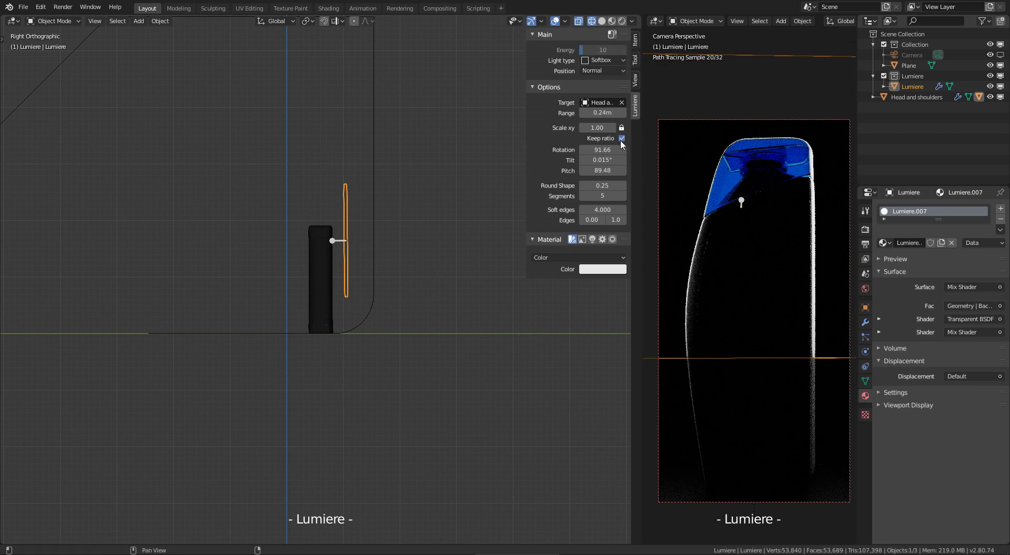
left_click(622, 138)
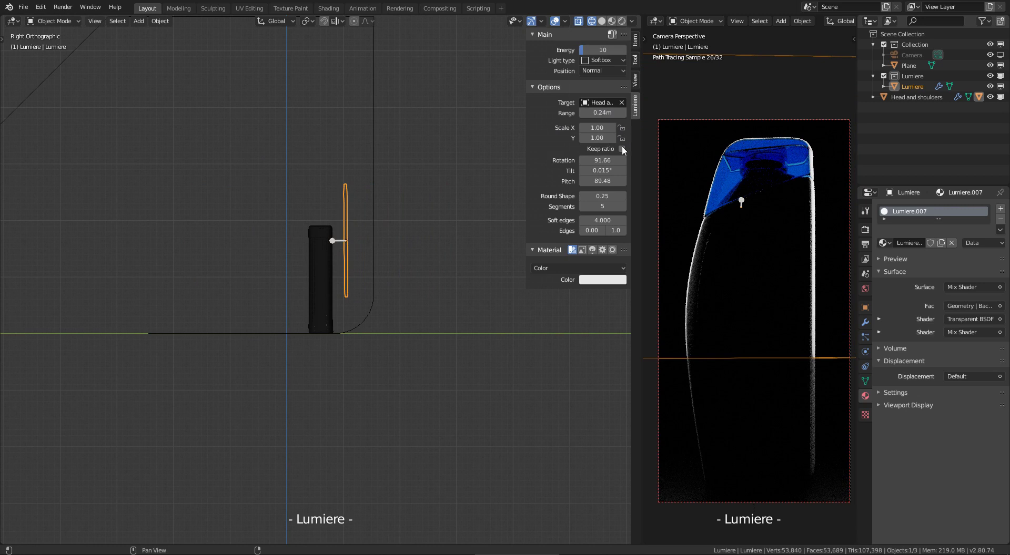
left_click_drag(596, 138, 606, 112)
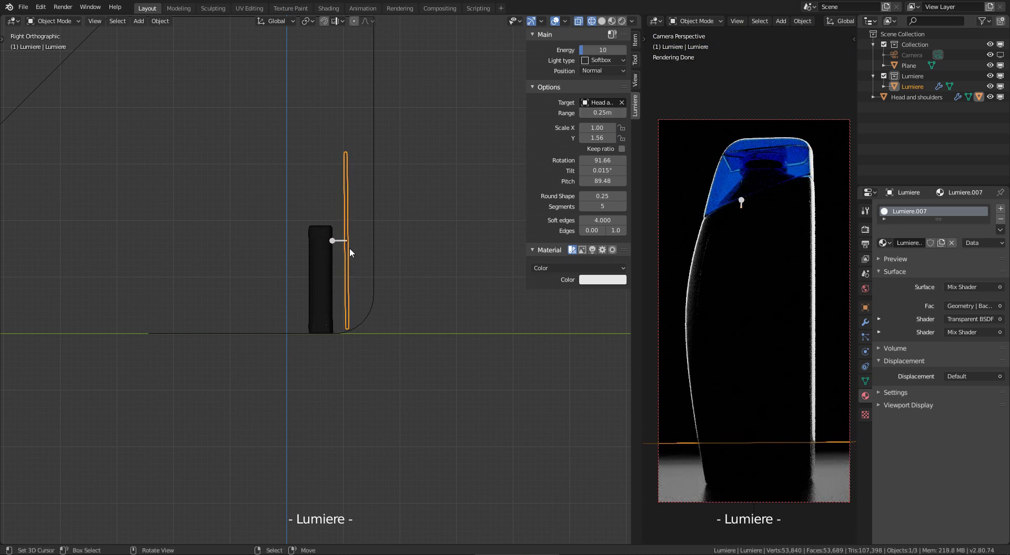
Orbit back to perspective in solid shading and confirm the light placement.
mouse_move(267, 247)
middle_mouse_down()
mouse_move(282, 257)
mouse_move(419, 260)
mouse_move(396, 282)
mouse_move(421, 263)
middle_mouse_up()
left_click(601, 21)
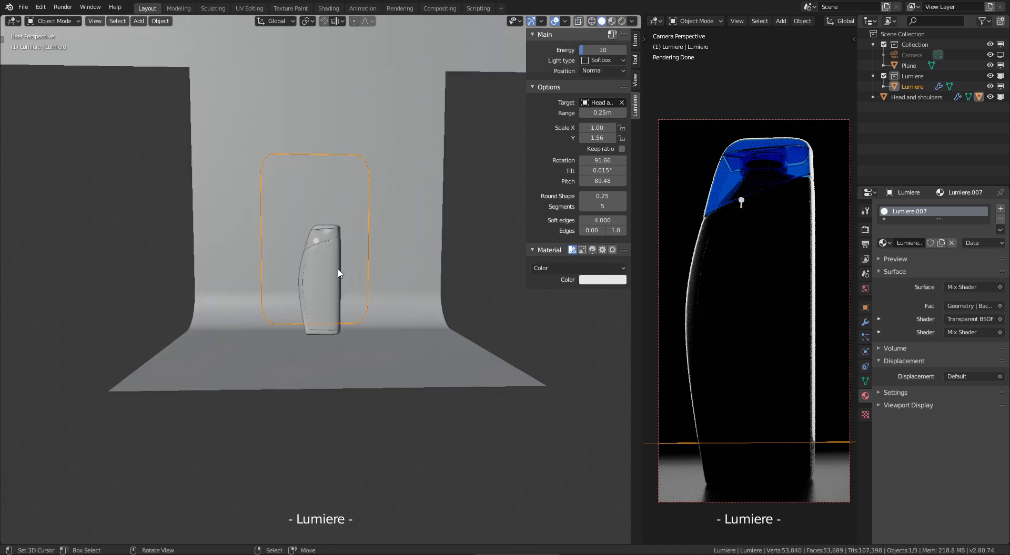
key("Escape")
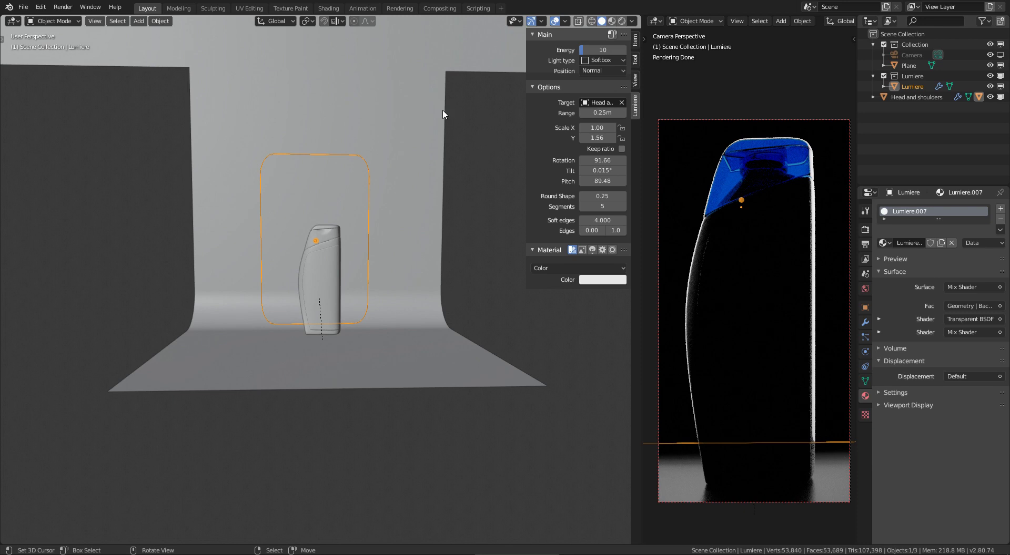
Add a second Lumiere light aimed at the bottle and swing it overhead.
left_click(419, 225)
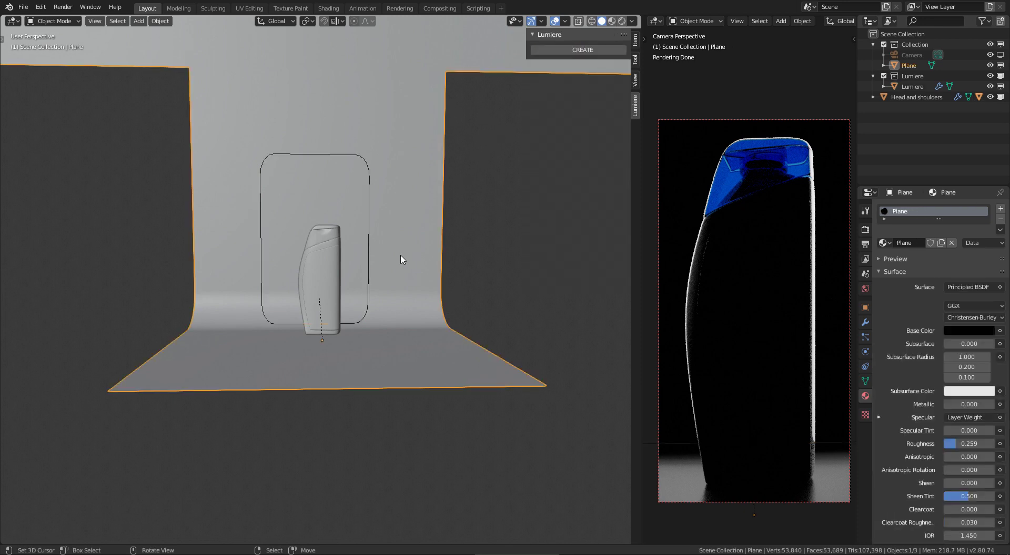
left_click(587, 50)
left_click(326, 258)
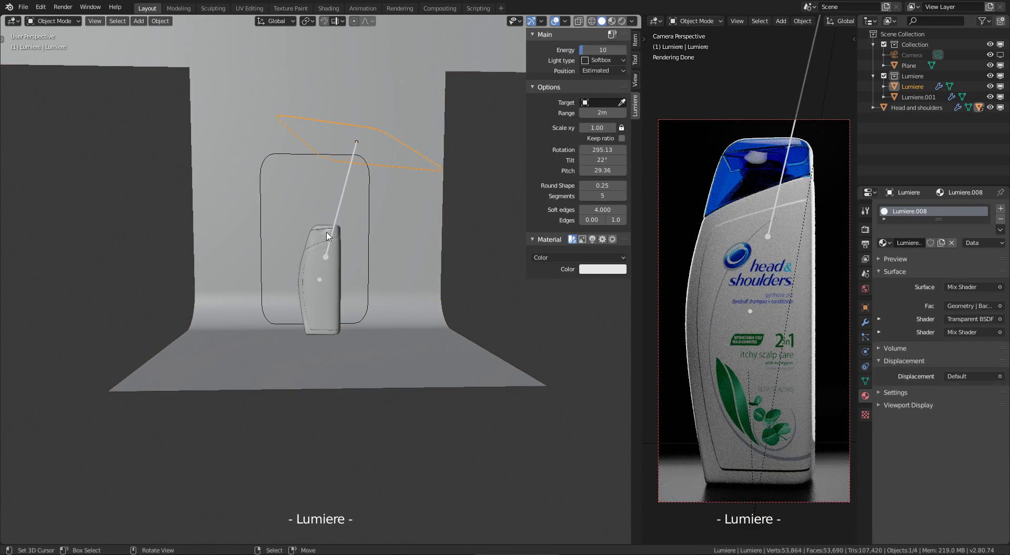
left_click_drag(326, 237, 330, 254)
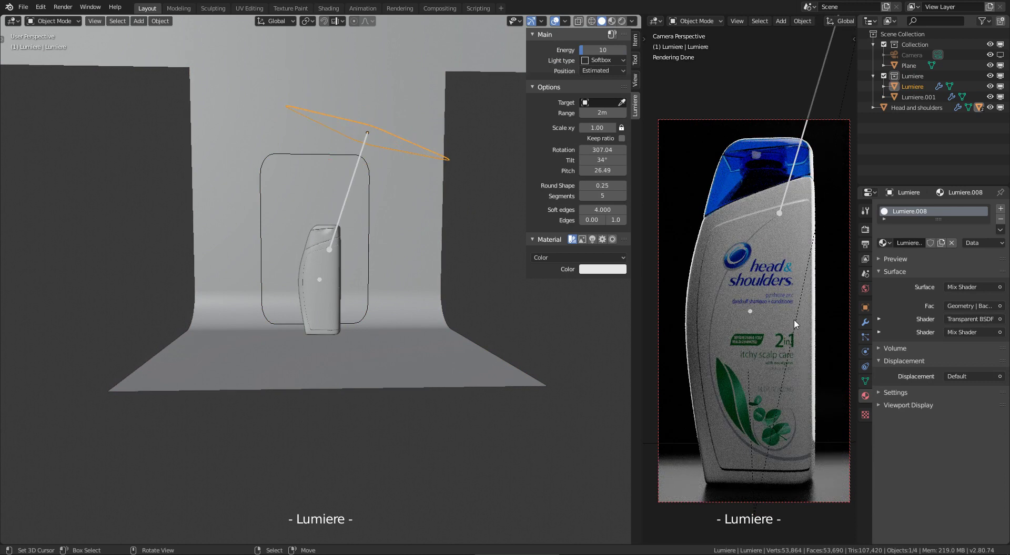
key("Escape")
Lower the first softbox's energy to 1, then select the new overhead light.
left_click(368, 214)
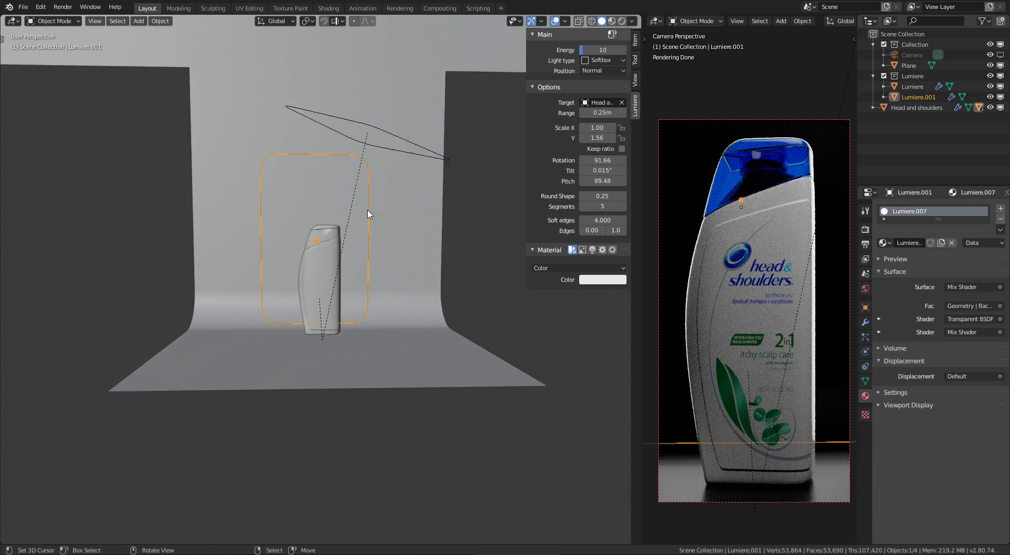
mouse_move(610, 47)
left_mouse_down()
mouse_move(583, 50)
mouse_move(605, 49)
left_mouse_up()
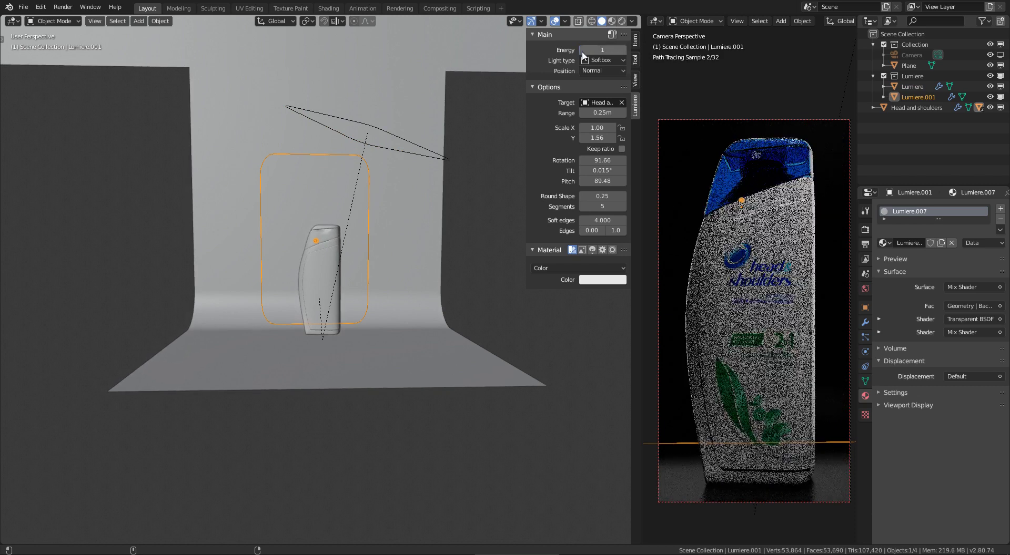
left_click(365, 129)
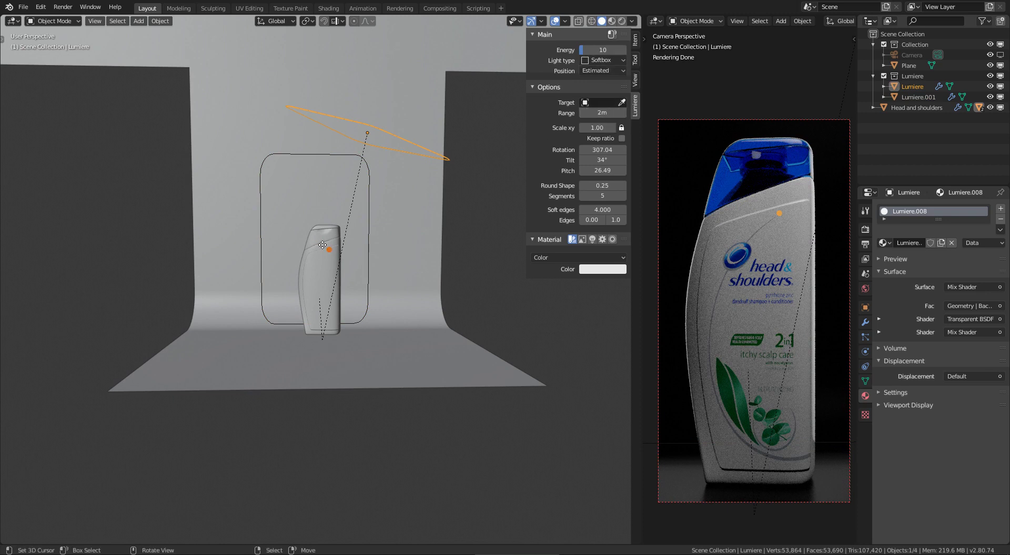
Aim the overhead light at the cap from the right using Accurate positioning (rotation 329.93, tilt 27°, pitch 72.94).
key("ctrl+shift+l")
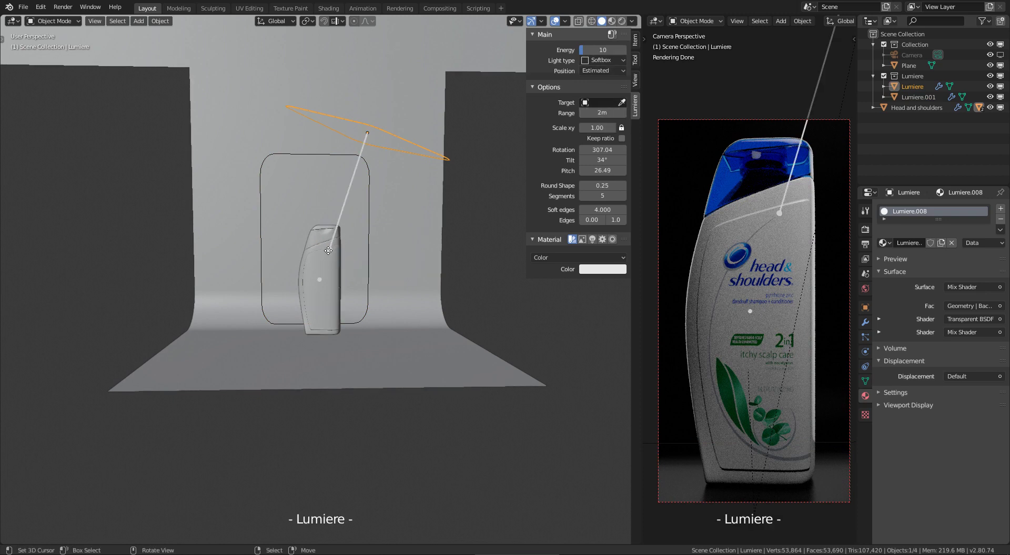
left_click_drag(328, 251, 329, 264)
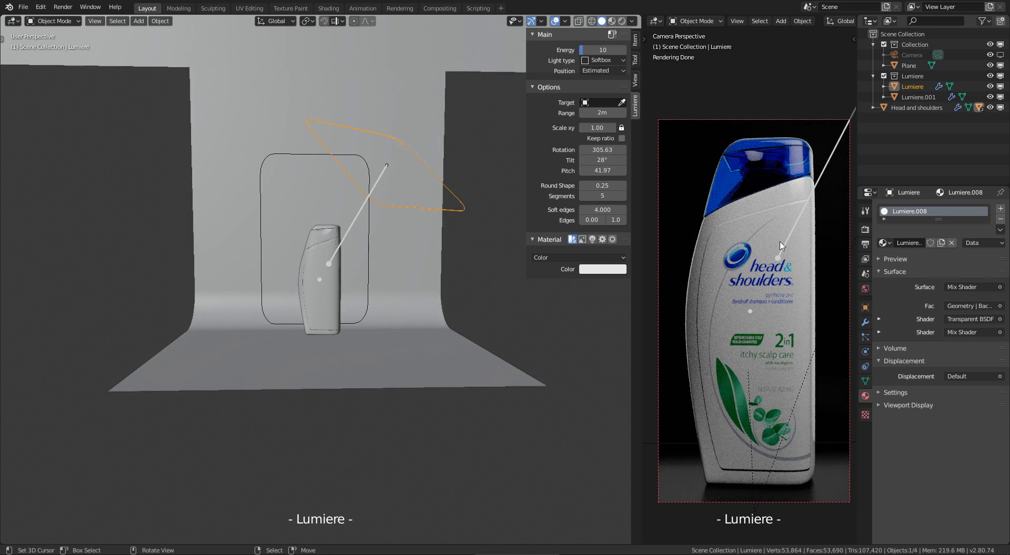
mouse_move(777, 259)
left_mouse_down()
mouse_move(801, 152)
mouse_move(794, 188)
left_mouse_up()
left_click(602, 71)
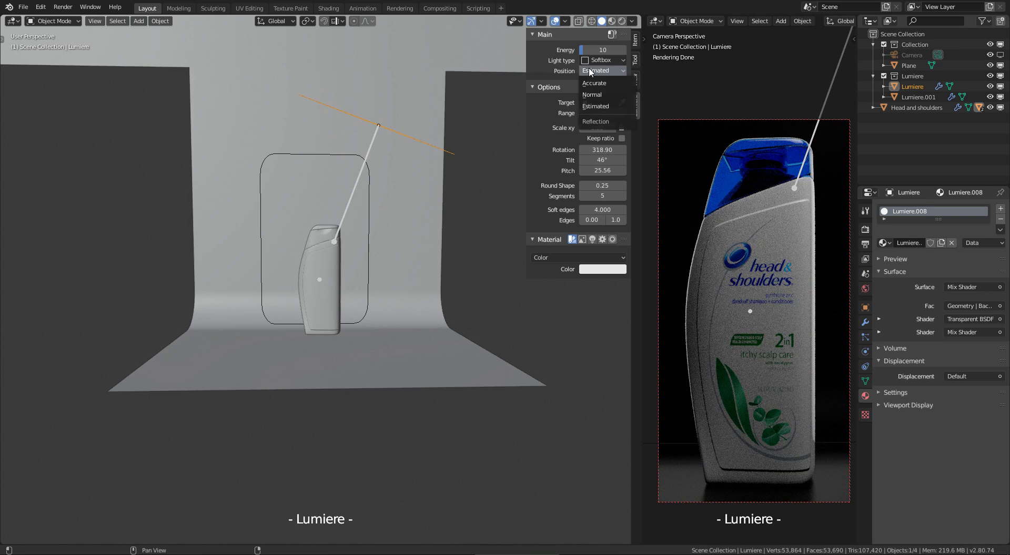
left_click(594, 83)
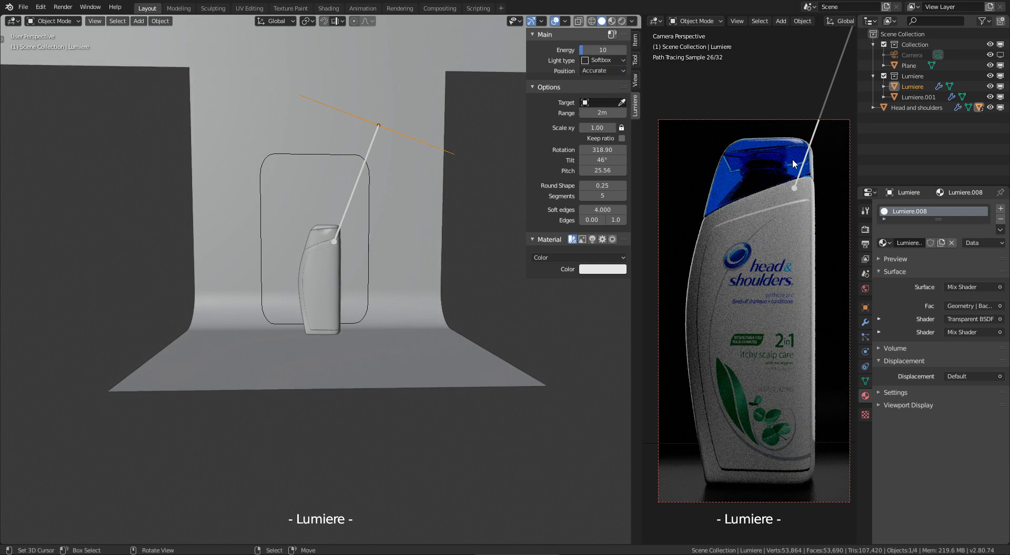
left_click_drag(793, 160, 803, 159)
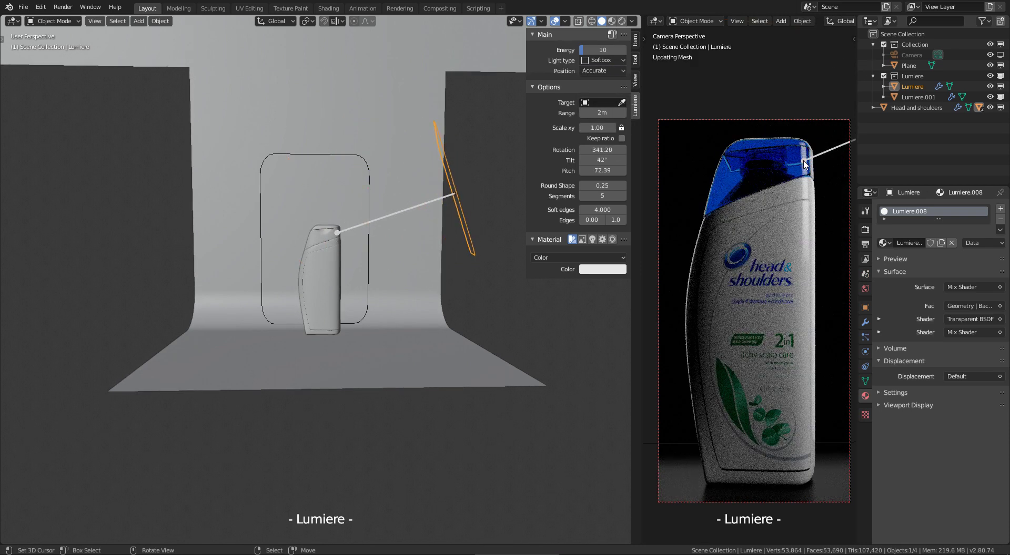
left_click_drag(803, 163, 803, 164)
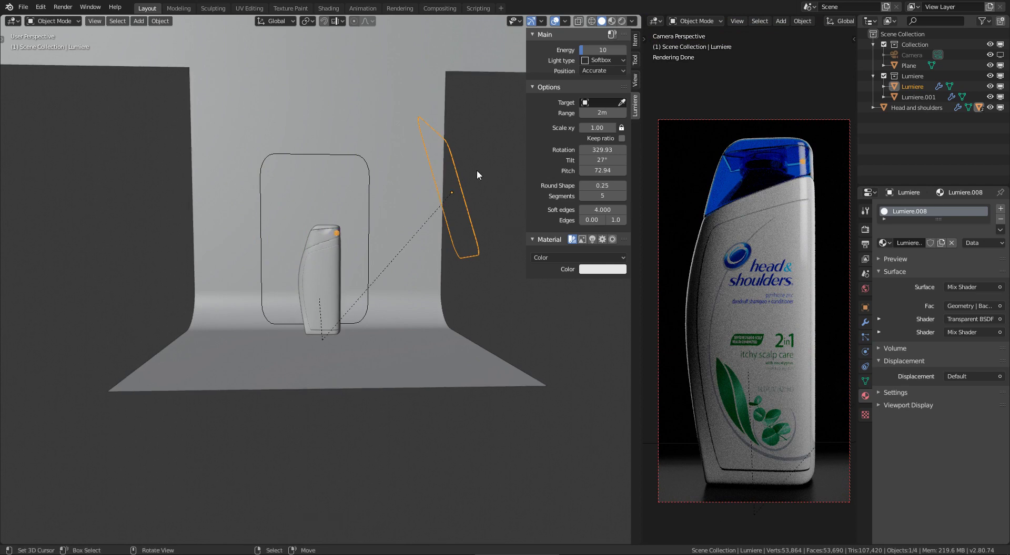
Resize the softbox to a tall narrow strip with Scale X 0.93 and Scale Y 2.60.
left_click(621, 138)
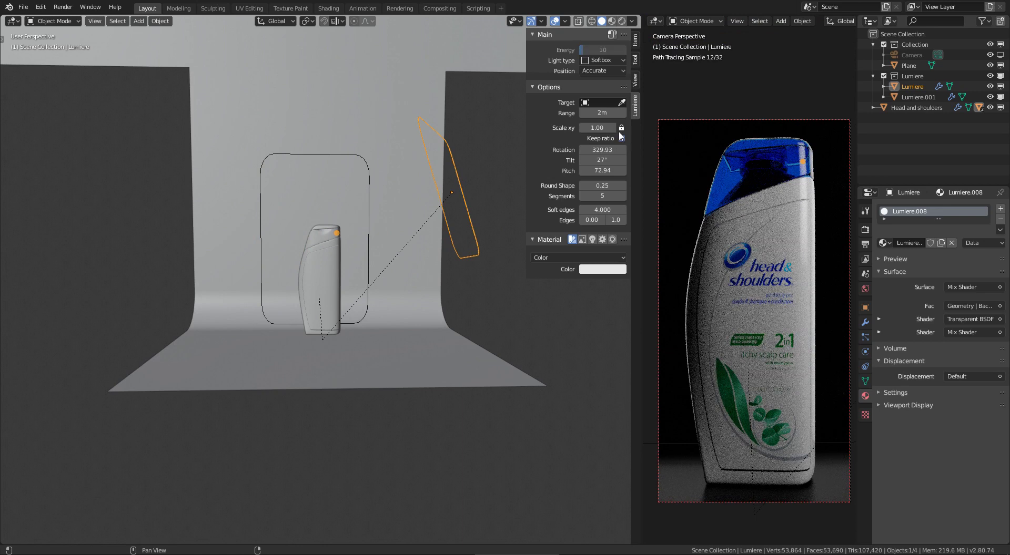
left_click(620, 127)
mouse_move(597, 138)
left_mouse_down()
mouse_move(623, 138)
mouse_move(589, 138)
left_mouse_up()
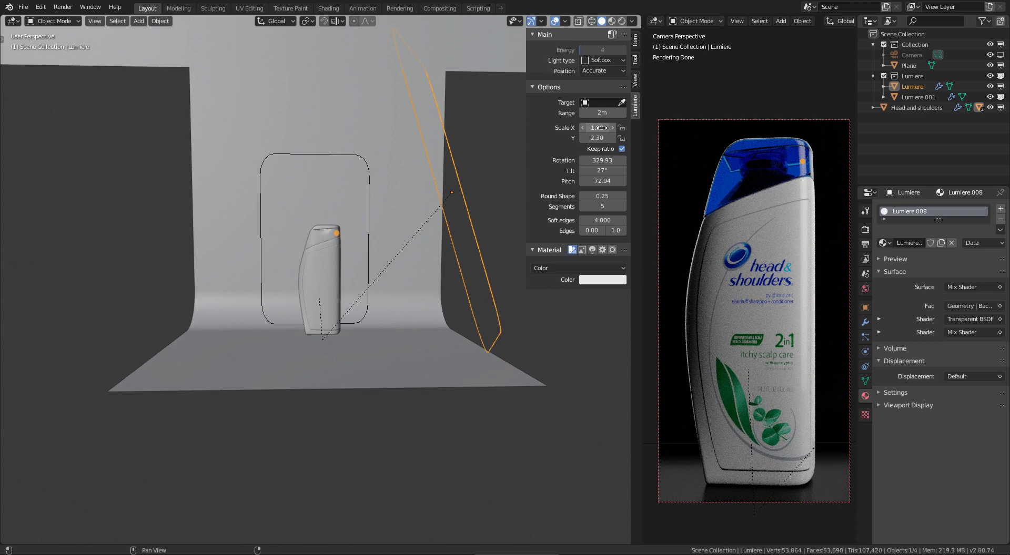
mouse_move(597, 128)
left_mouse_down()
mouse_move(576, 127)
mouse_move(607, 127)
mouse_move(596, 138)
left_mouse_up()
Unlink energy from scale, raise the light's energy to 8, and select the bottle.
left_click(622, 149)
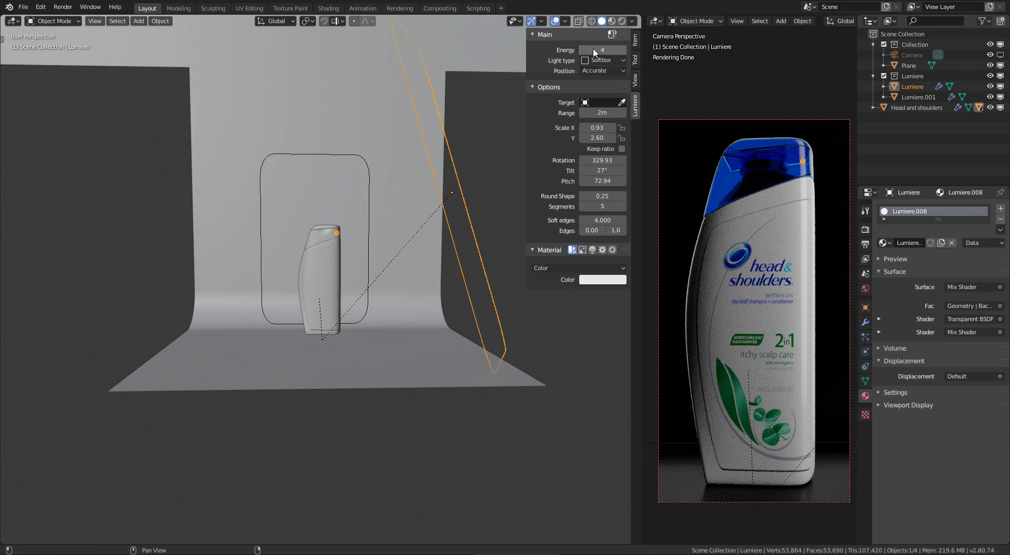
left_click_drag(594, 52, 607, 52)
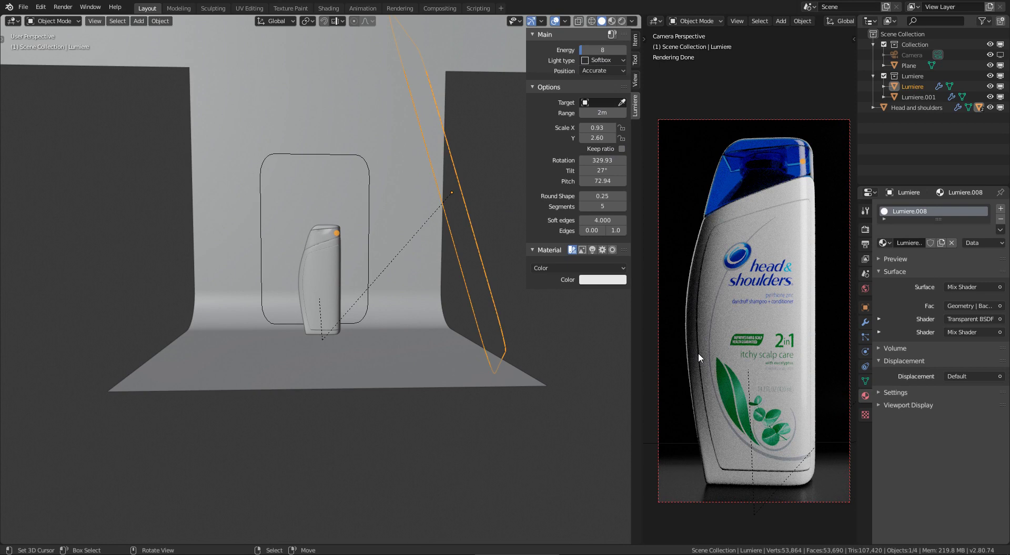
left_click(315, 274)
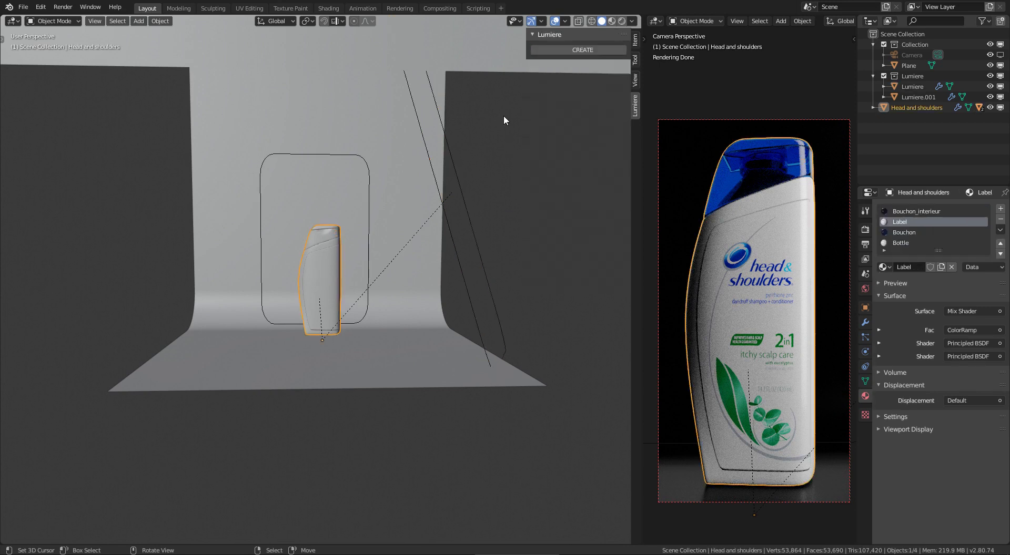
Create another Lumiere light aimed at the bottle and move it to the bottle's left.
left_click(582, 50)
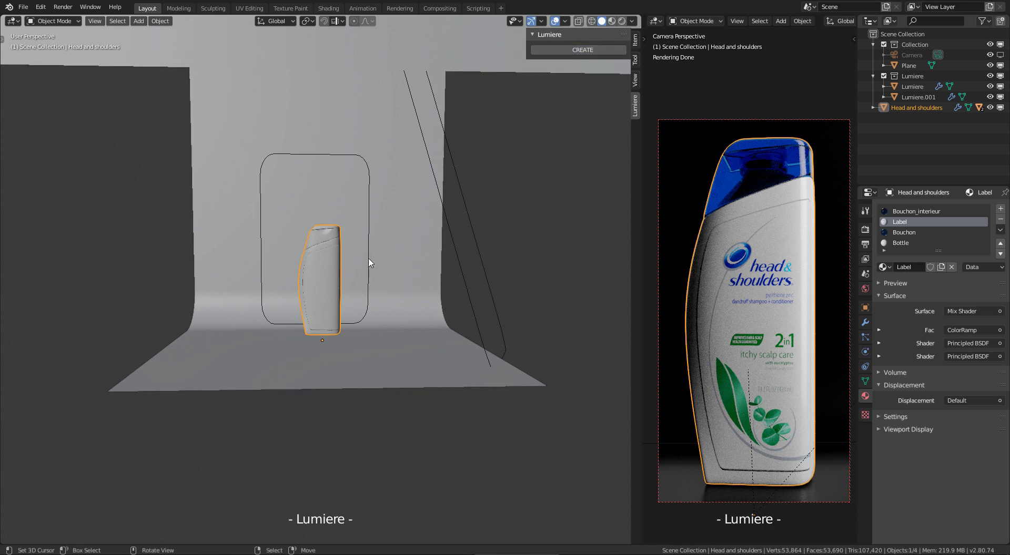
left_click(311, 265)
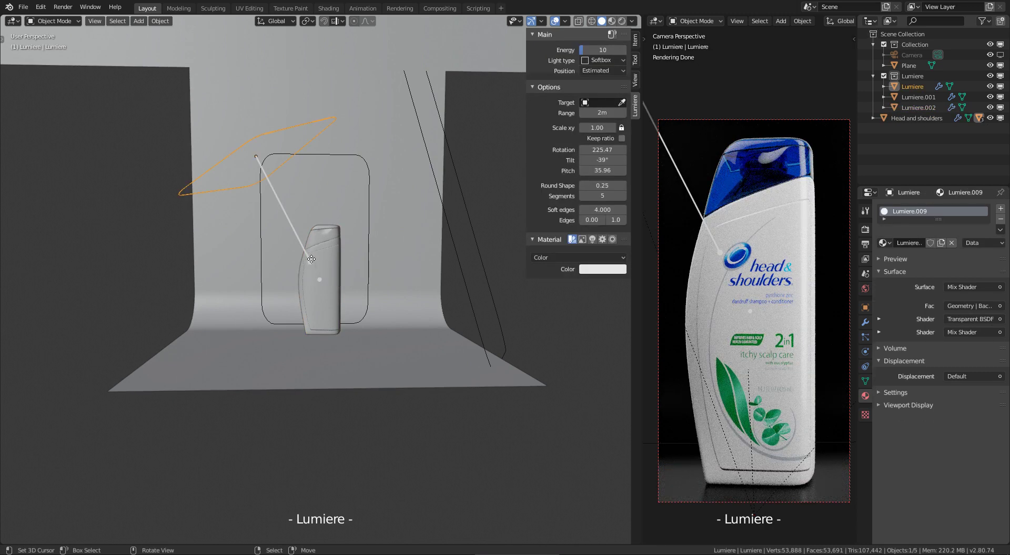
left_click_drag(312, 260, 311, 277)
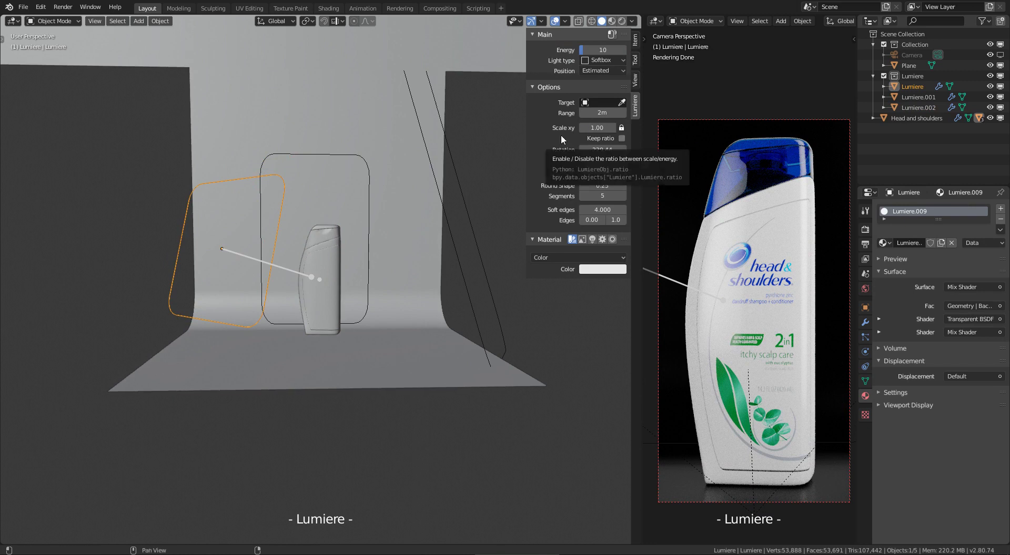
Make it a Reflector with range 1.6m and scale 2.40, then briefly hide and show the first light.
left_click(572, 242)
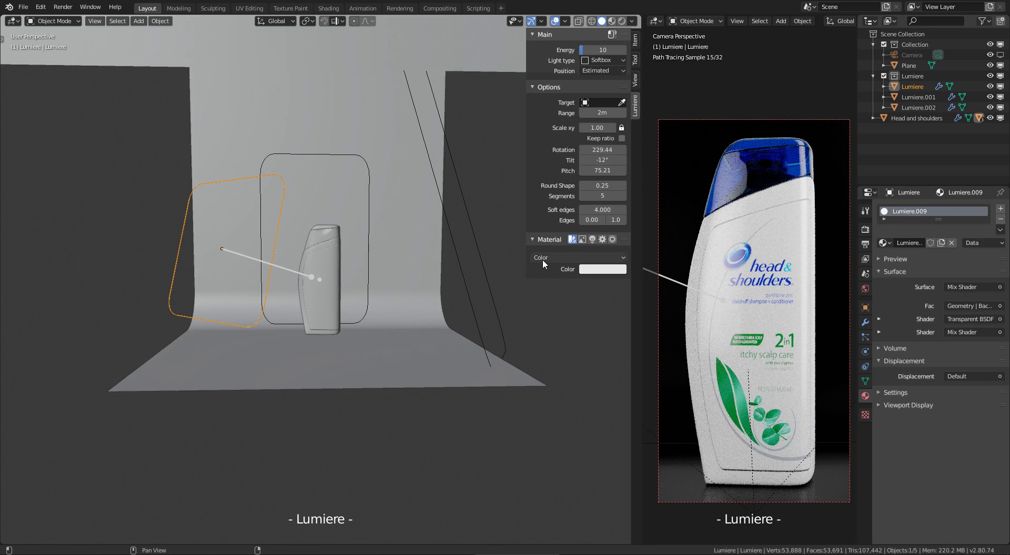
left_click(560, 258)
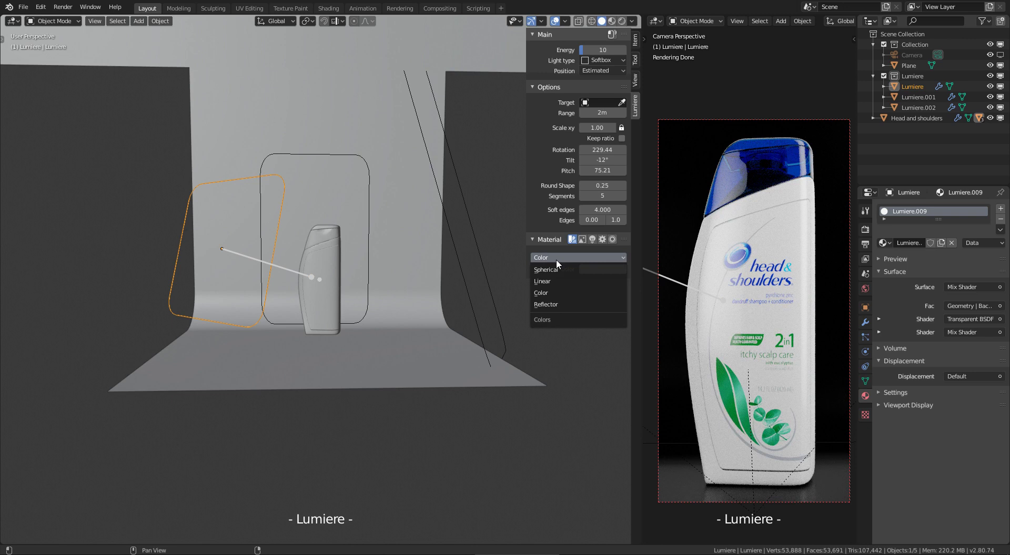
left_click(552, 305)
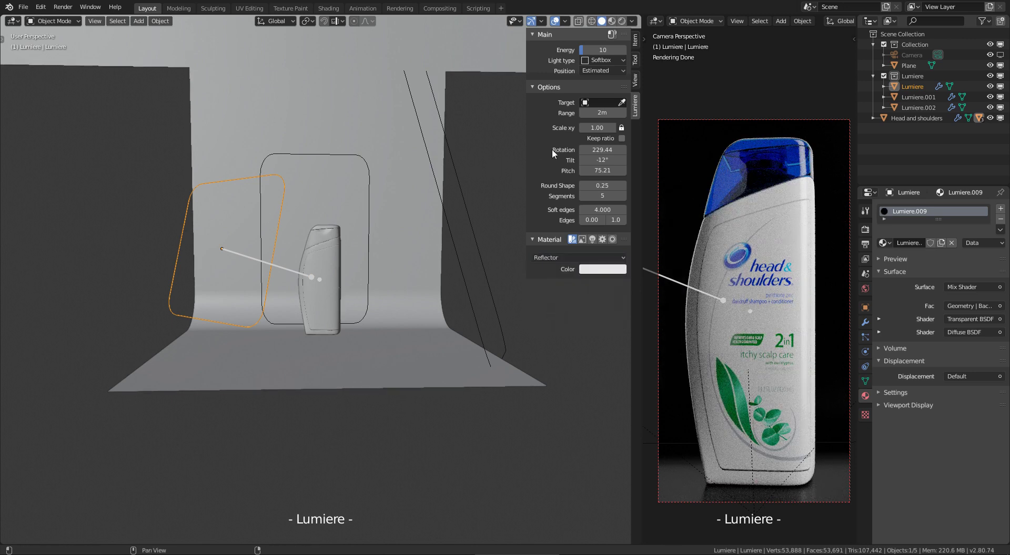
left_click_drag(599, 113, 584, 113)
left_click_drag(596, 127, 613, 128)
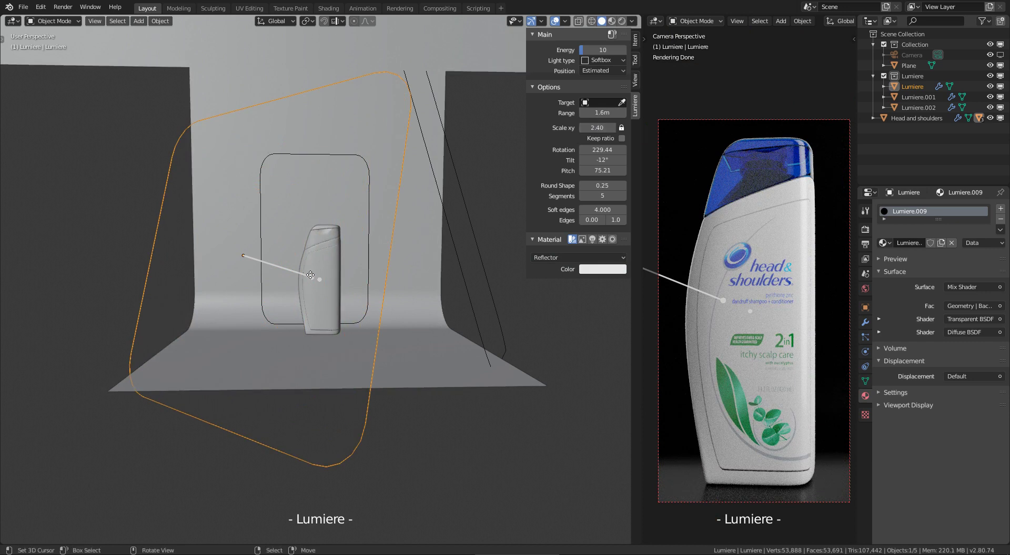
left_click_drag(311, 275, 310, 275)
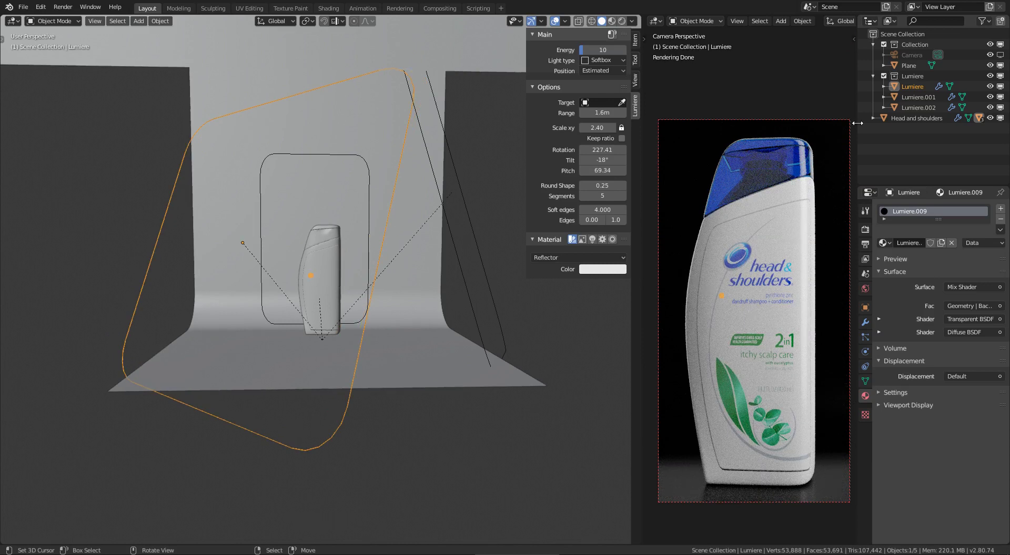
left_click(990, 88)
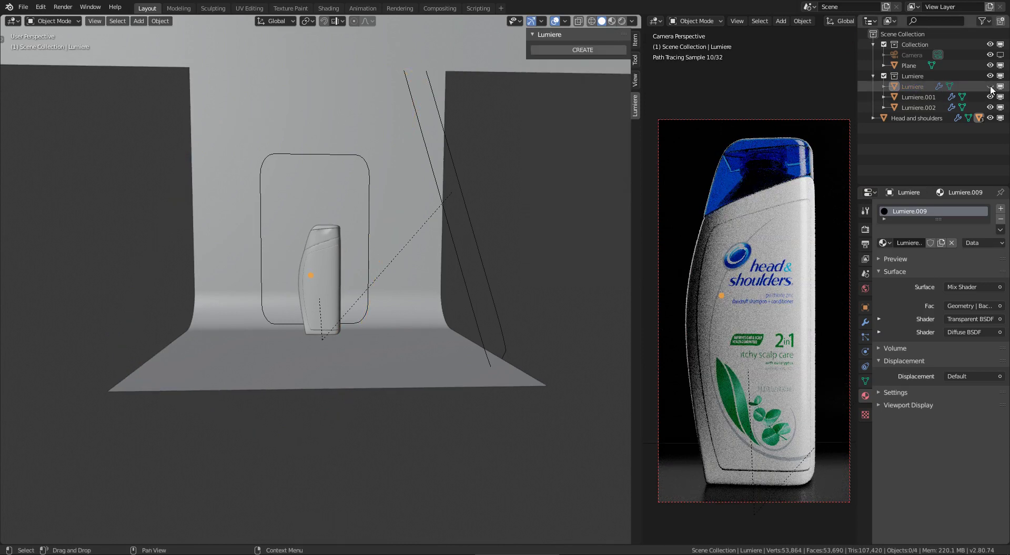
left_click(991, 87)
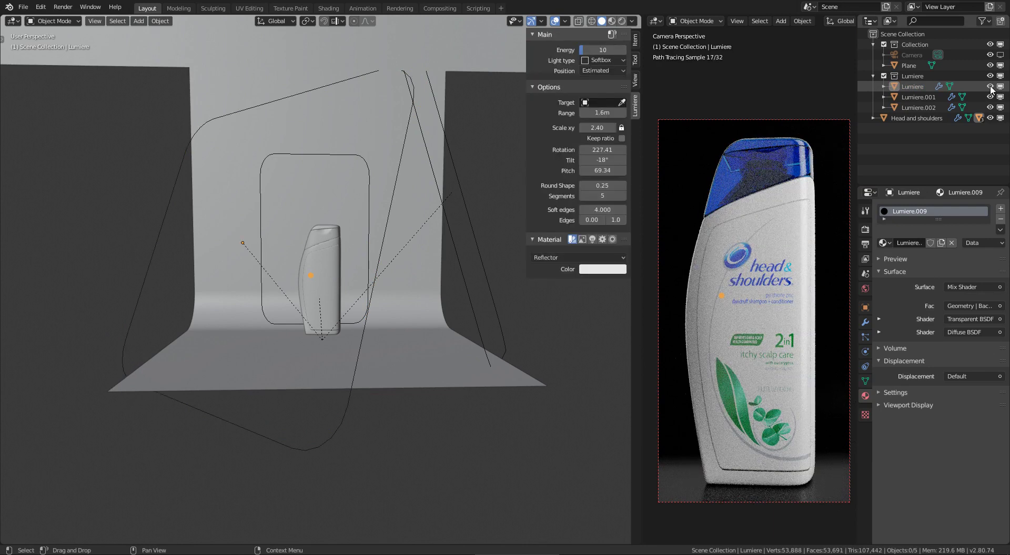